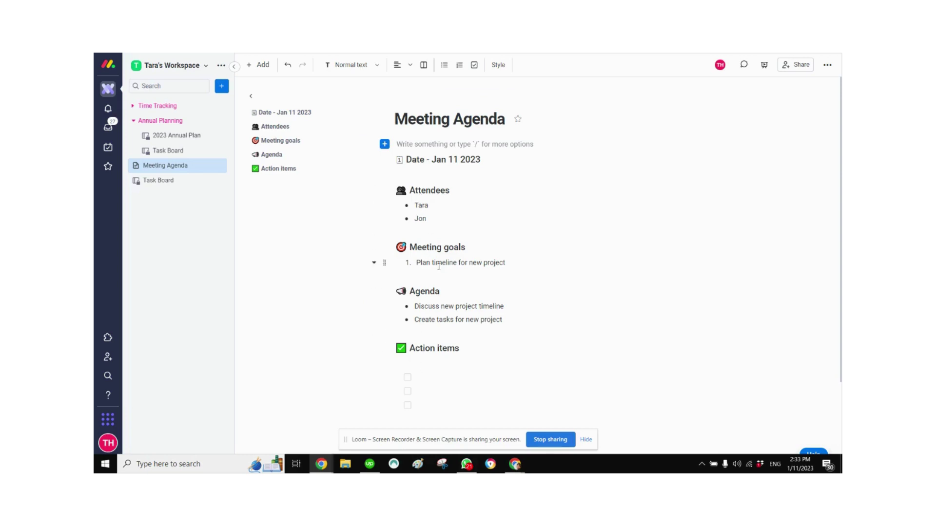
# Enter 'Create logo' and 'Find a website designer' as the first two Action items checklist lines.
pyautogui.click(423, 376)
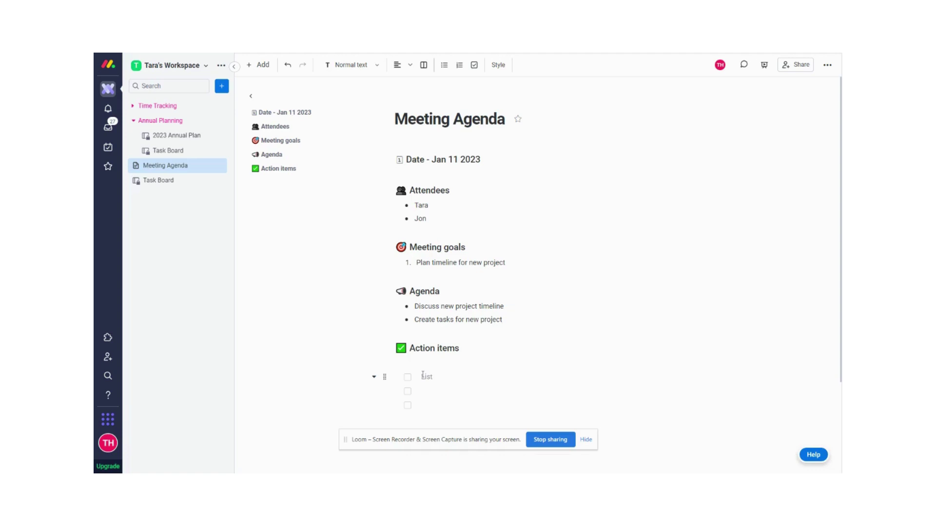
pyautogui.write('Create logo')
pyautogui.click(424, 395)
pyautogui.write('Find a website designer')
pyautogui.click(422, 405)
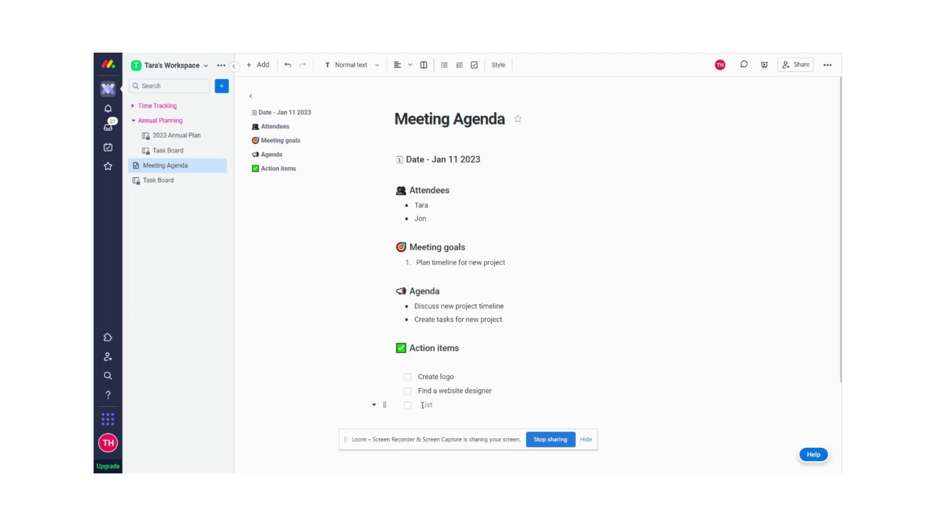
pyautogui.click(457, 377)
# Turn the selected 'Create logo' line into a new Task Board item.
pyautogui.moveTo(463, 377); pyautogui.dragTo(418, 378)
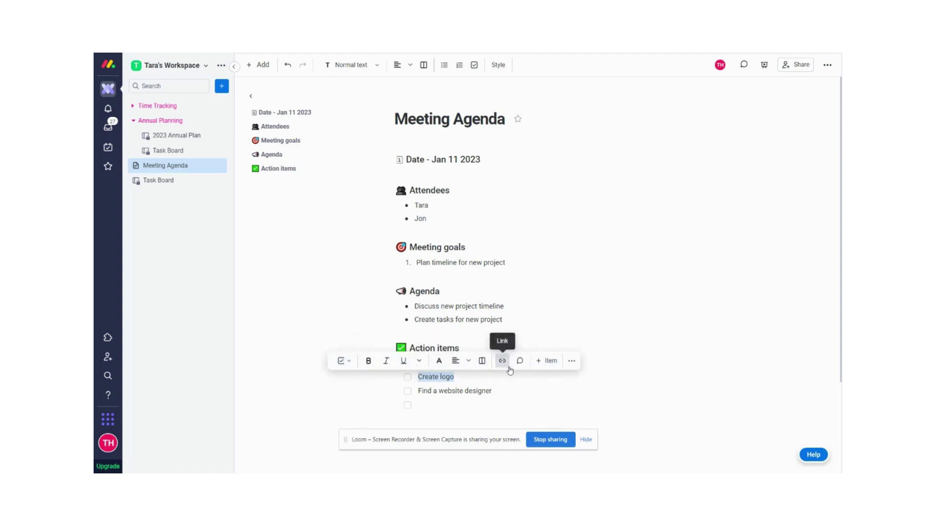
pyautogui.click(545, 363)
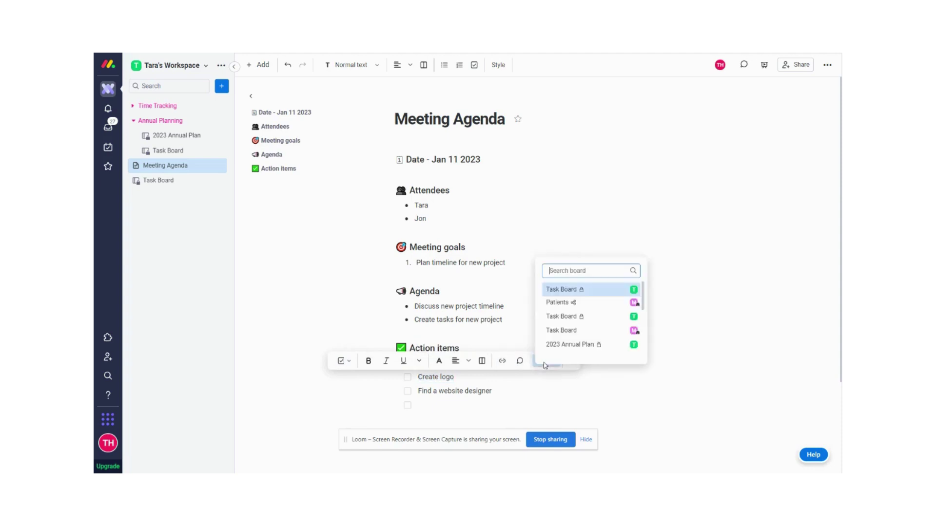
pyautogui.click(564, 294)
pyautogui.click(560, 305)
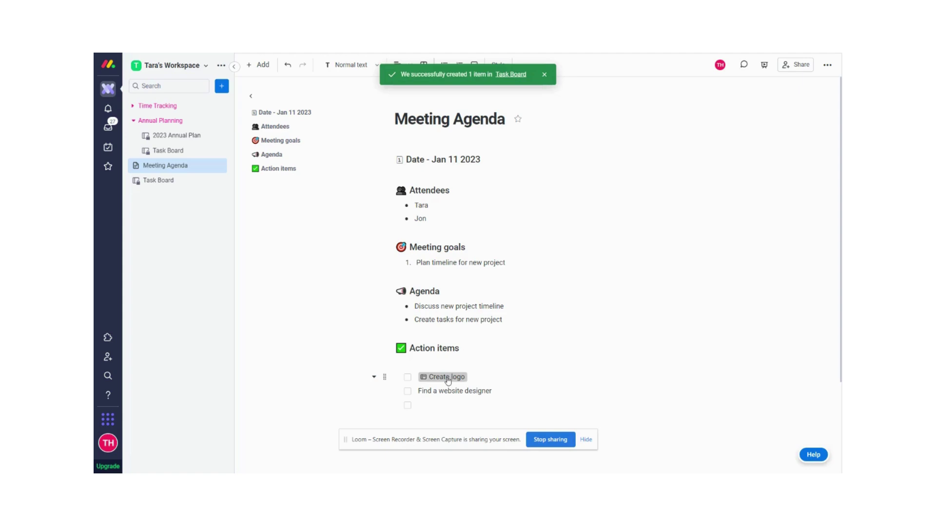
# Give Create logo the suggested person, status Not Started, priority Critical and date Jan 12.
pyautogui.click(447, 378)
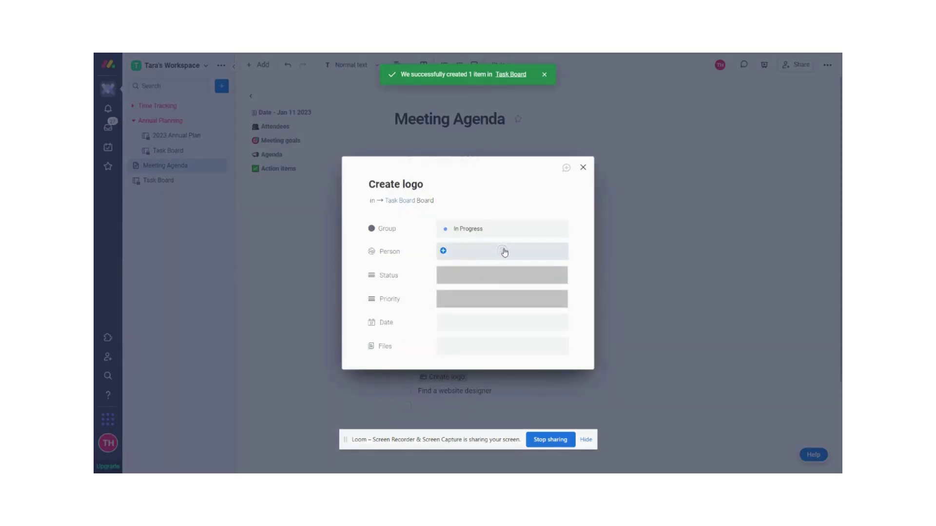
pyautogui.click(504, 252)
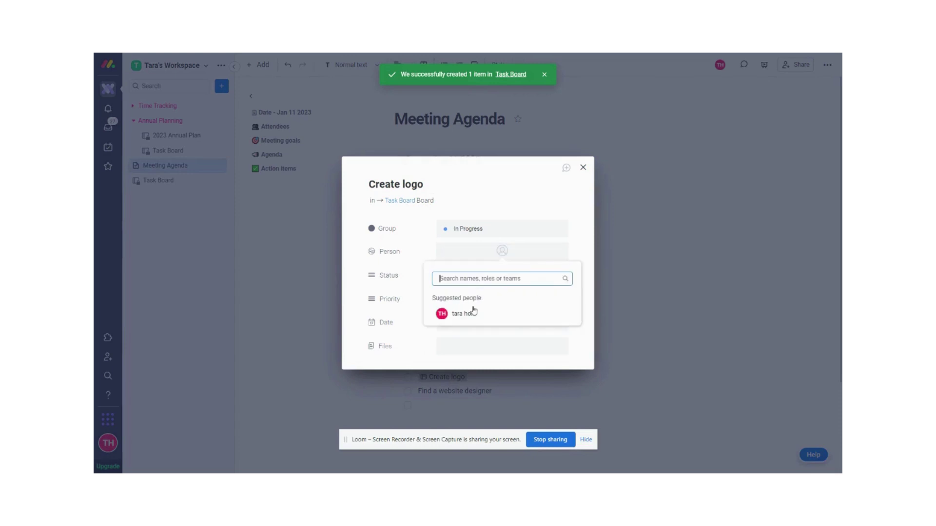
pyautogui.click(457, 317)
pyautogui.click(486, 275)
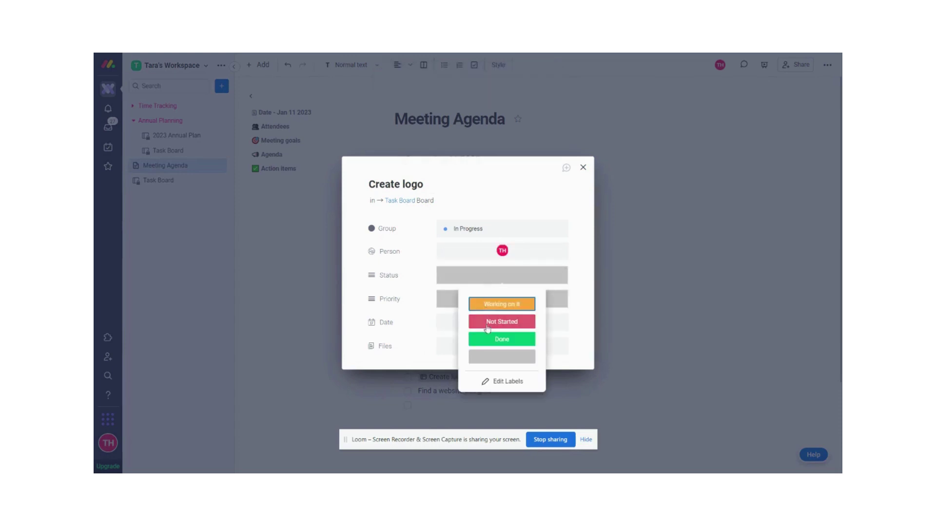
pyautogui.click(487, 323)
pyautogui.click(485, 304)
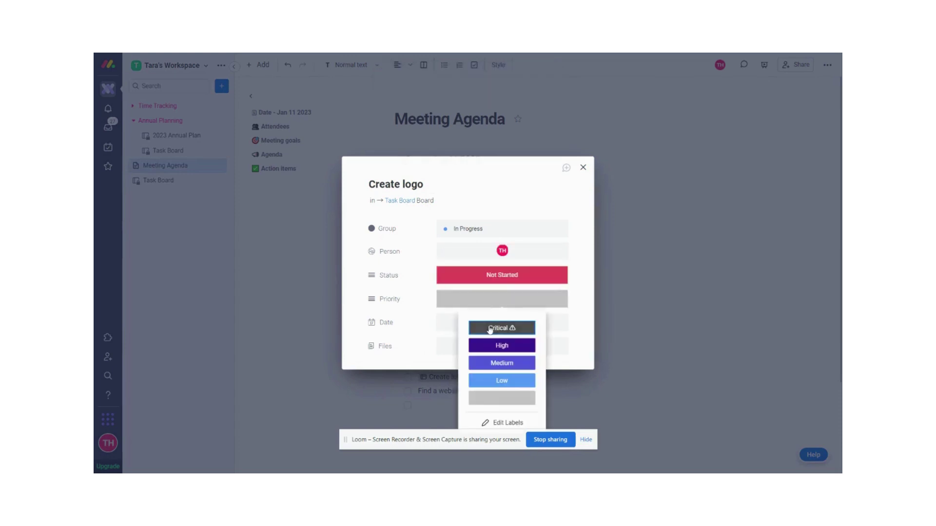
pyautogui.click(489, 329)
pyautogui.click(480, 325)
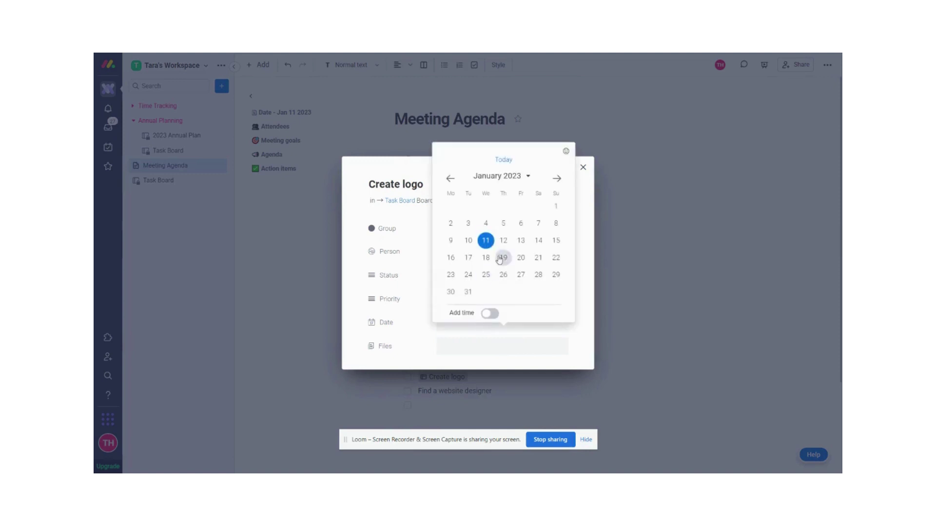
pyautogui.click(503, 241)
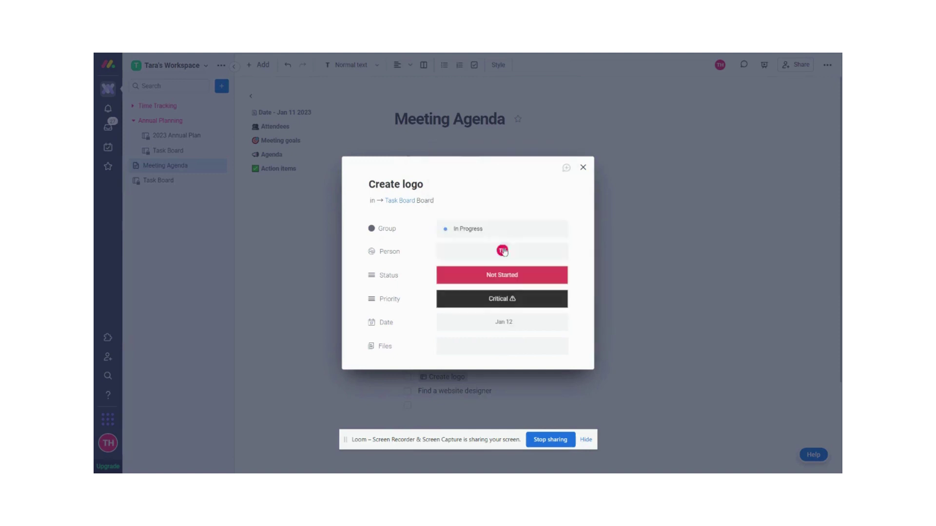
pyautogui.click(583, 168)
# Add 'Find a website designer' as a Task Board item in the In Progress group.
pyautogui.moveTo(492, 391); pyautogui.dragTo(418, 392)
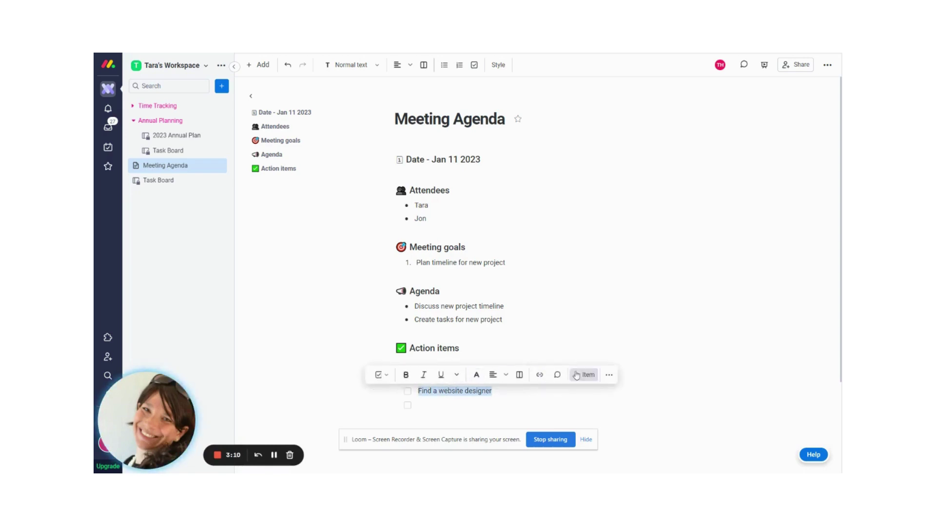
pyautogui.click(577, 375)
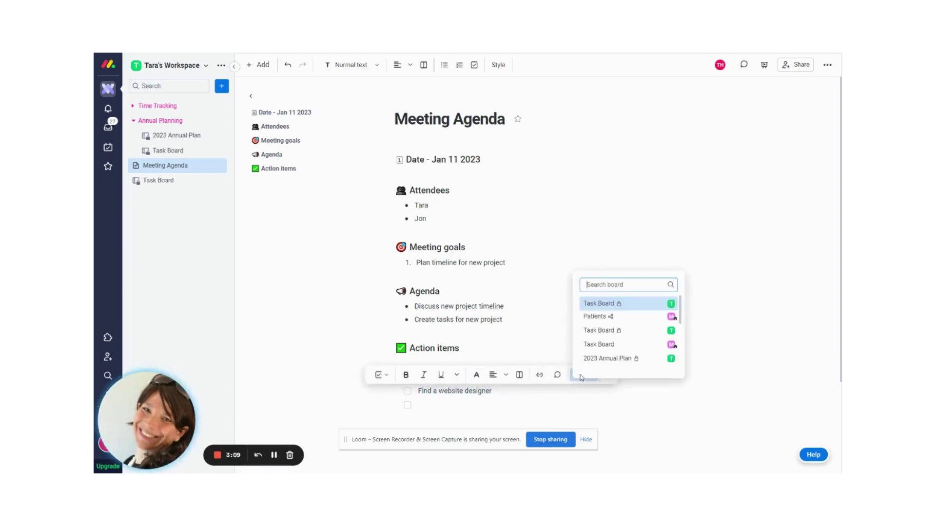
pyautogui.click(611, 304)
pyautogui.click(605, 320)
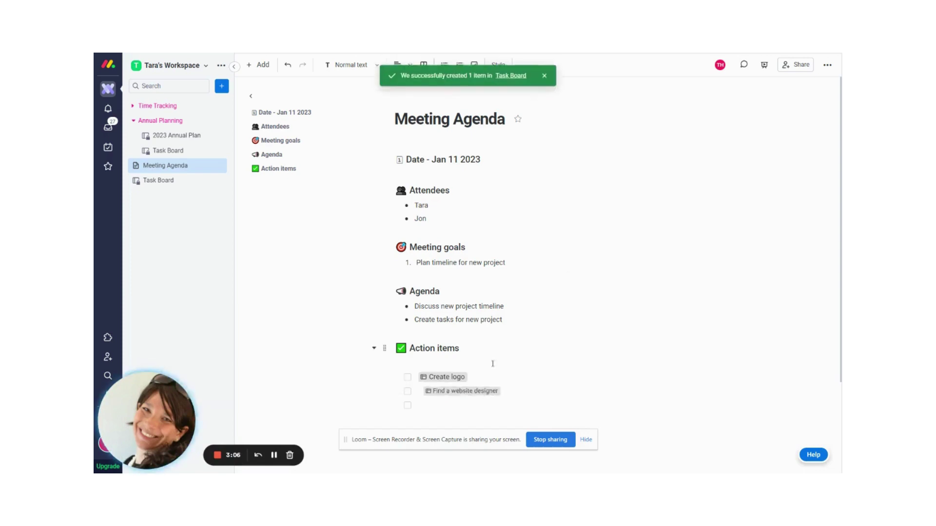
# Give Find a website designer the suggested person, status Working on it, High priority, due Jan 31.
pyautogui.click(449, 391)
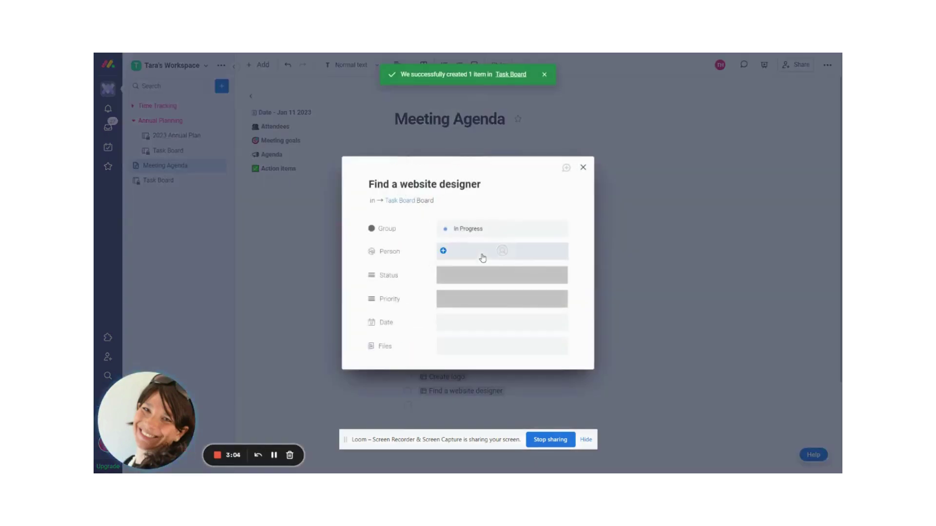
pyautogui.click(489, 256)
pyautogui.click(475, 315)
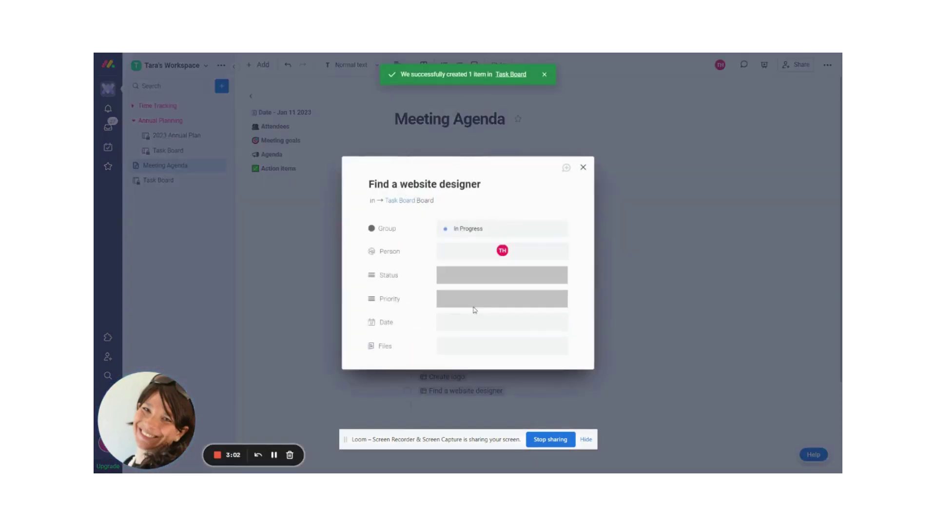
pyautogui.click(492, 285)
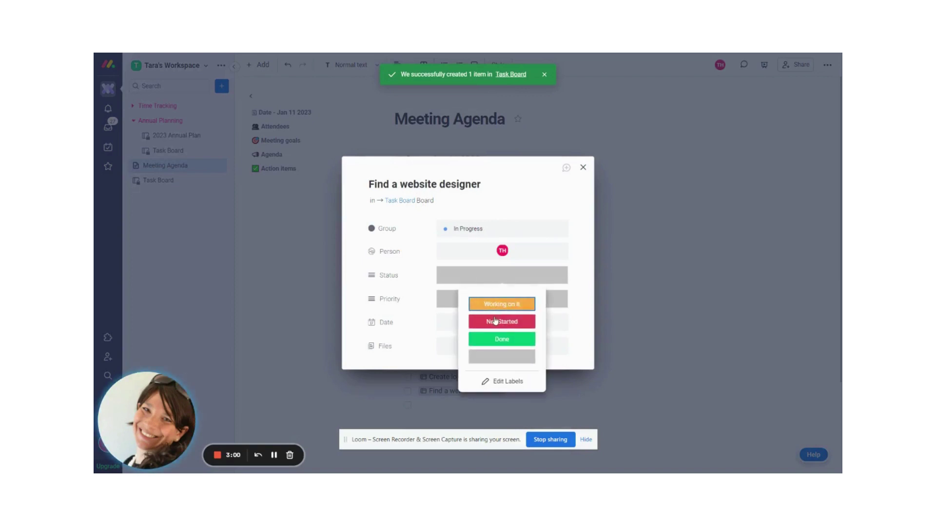
pyautogui.click(497, 303)
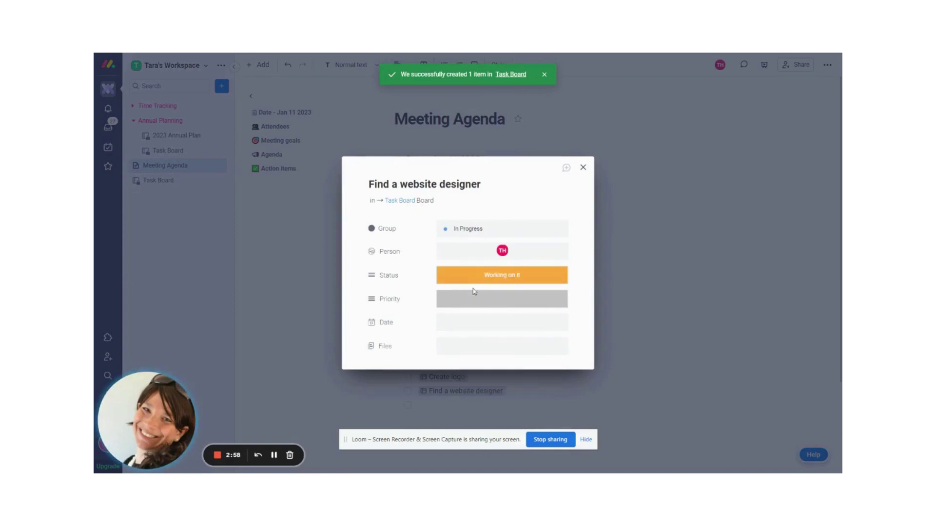
pyautogui.click(486, 302)
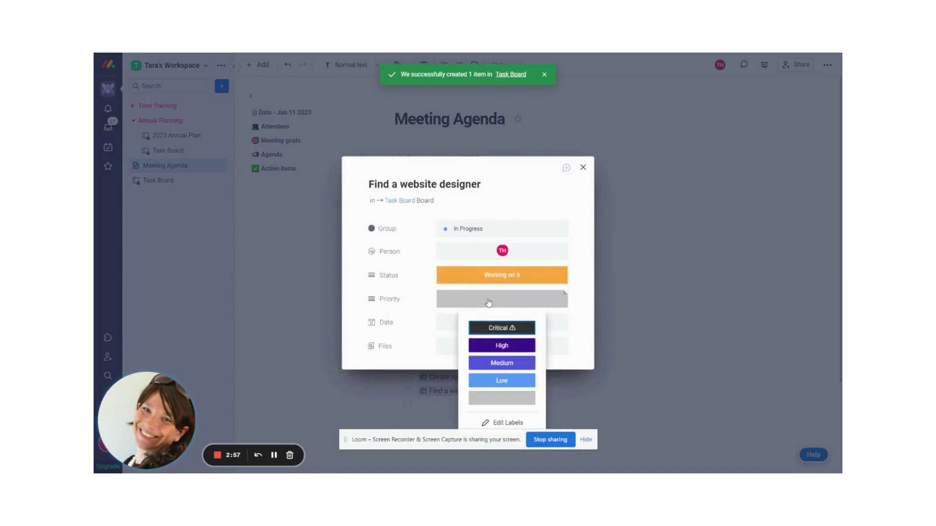
pyautogui.click(488, 350)
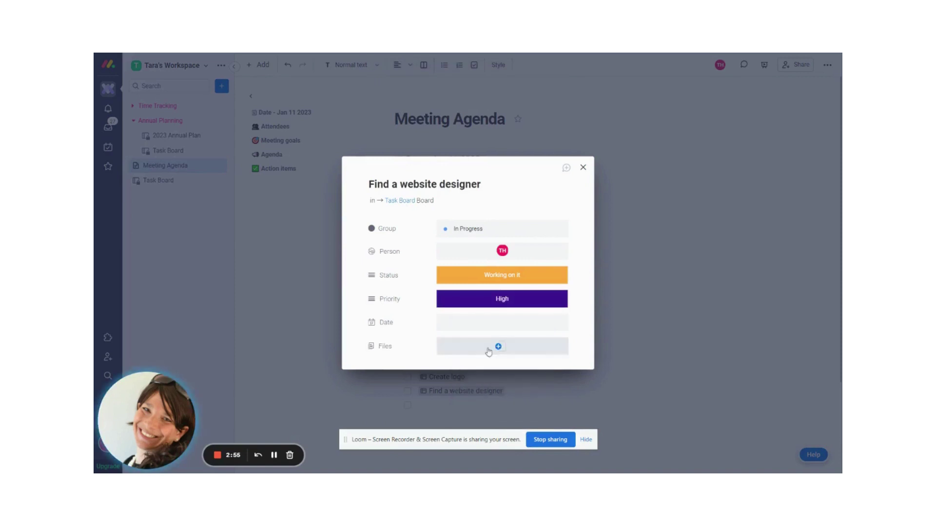
pyautogui.click(499, 323)
pyautogui.click(467, 292)
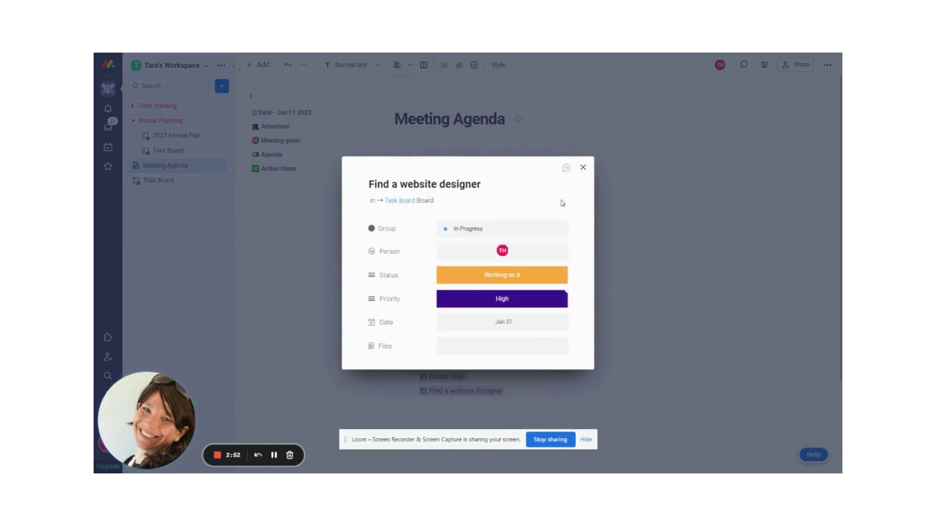
pyautogui.click(583, 167)
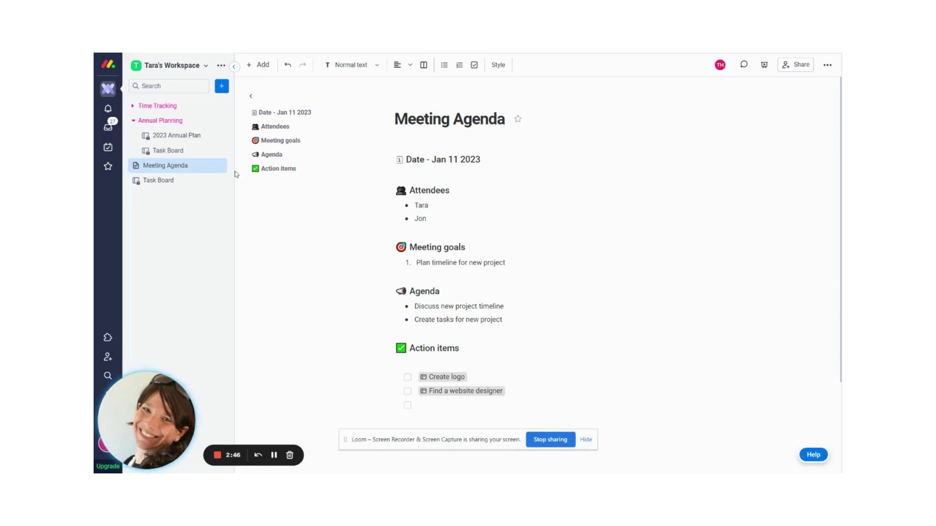
# Open the Task Board to view Create logo and Find a website designer under In Progress.
pyautogui.click(163, 181)
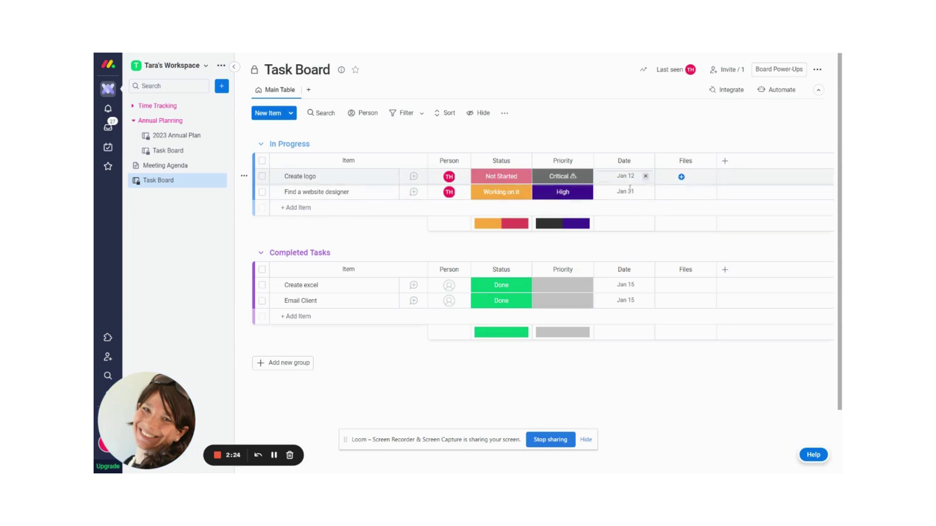
# From the Meeting Agenda doc, set Create logo's status to Done and check it on the Task Board.
pyautogui.click(154, 166)
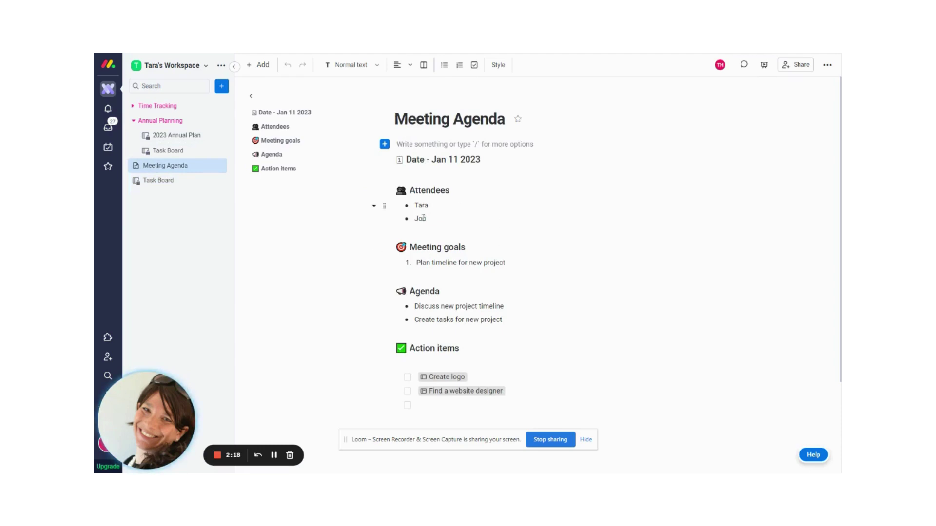
pyautogui.click(443, 377)
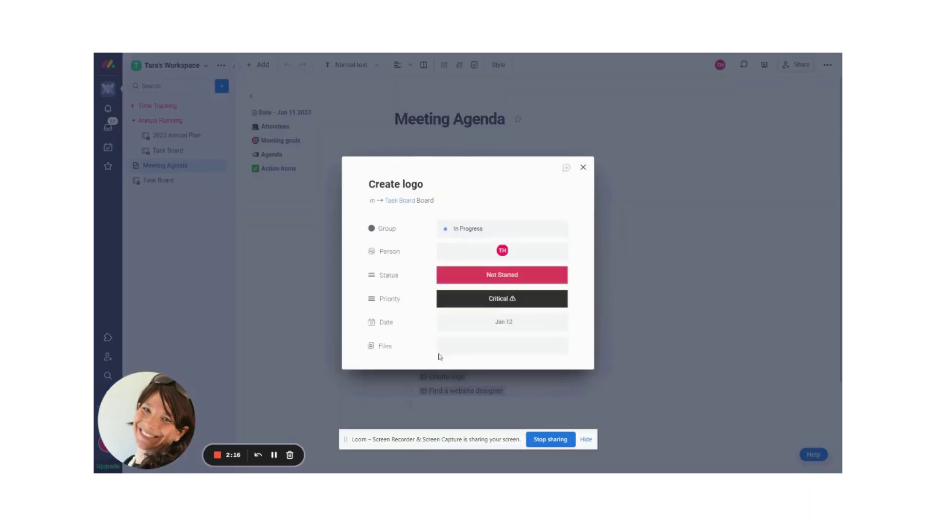
pyautogui.click(491, 274)
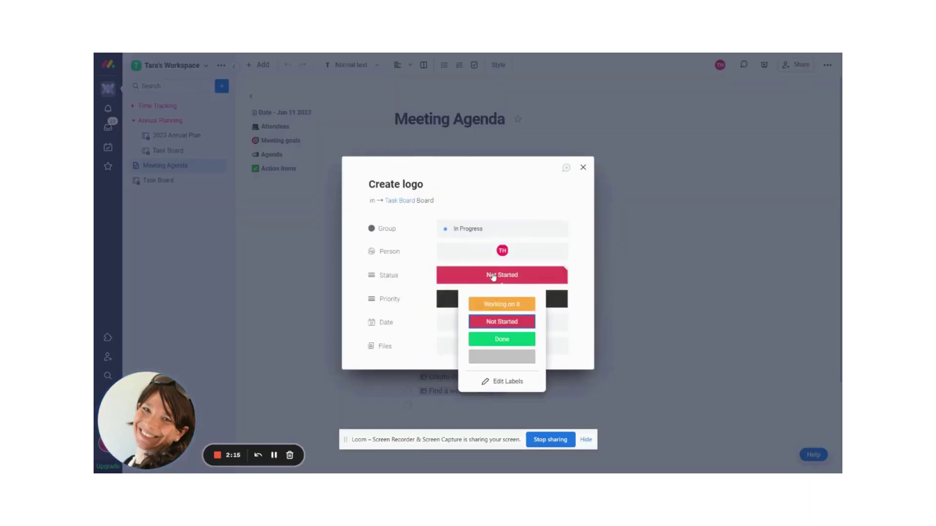
pyautogui.click(497, 341)
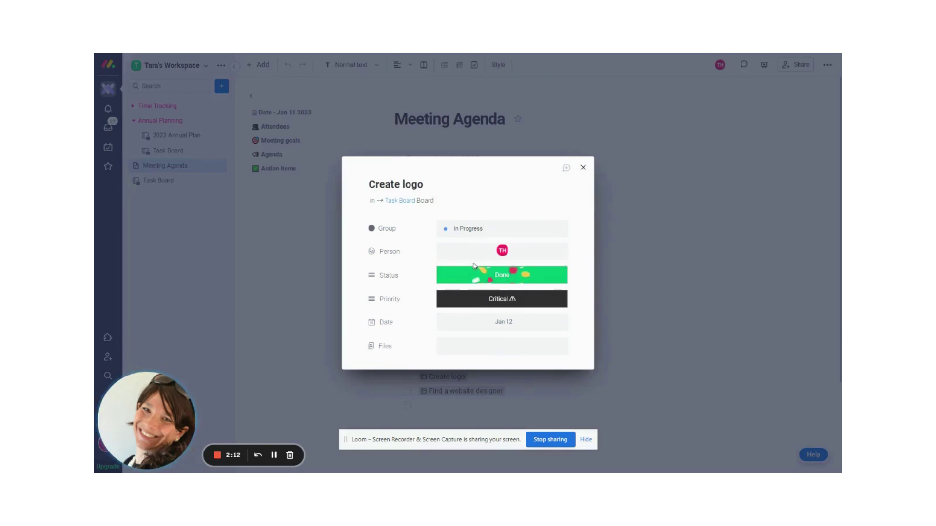
pyautogui.click(583, 167)
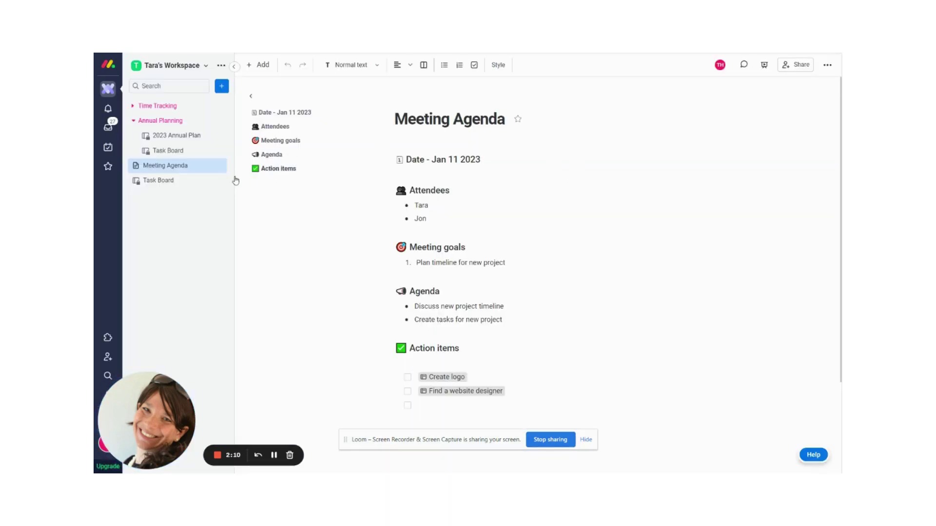
pyautogui.click(193, 186)
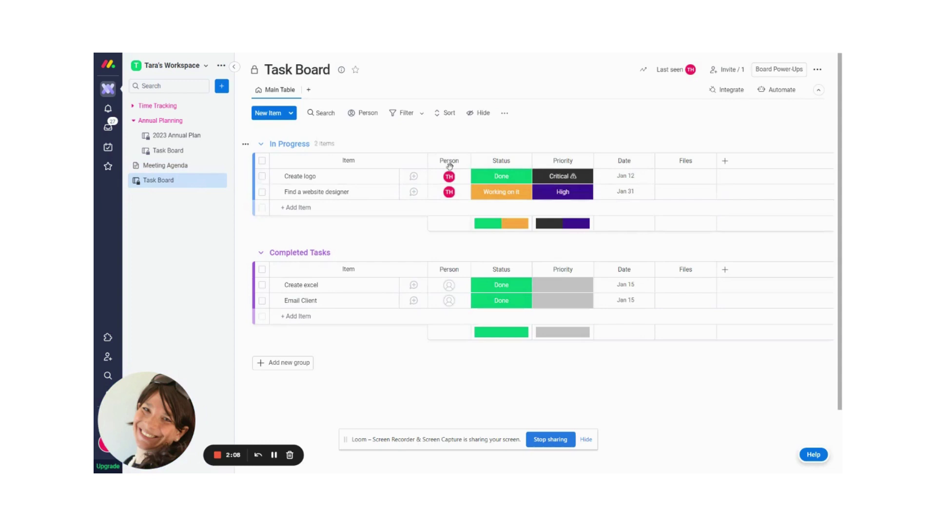
# Go back to the Meeting Agenda document from the sidebar.
pyautogui.click(191, 171)
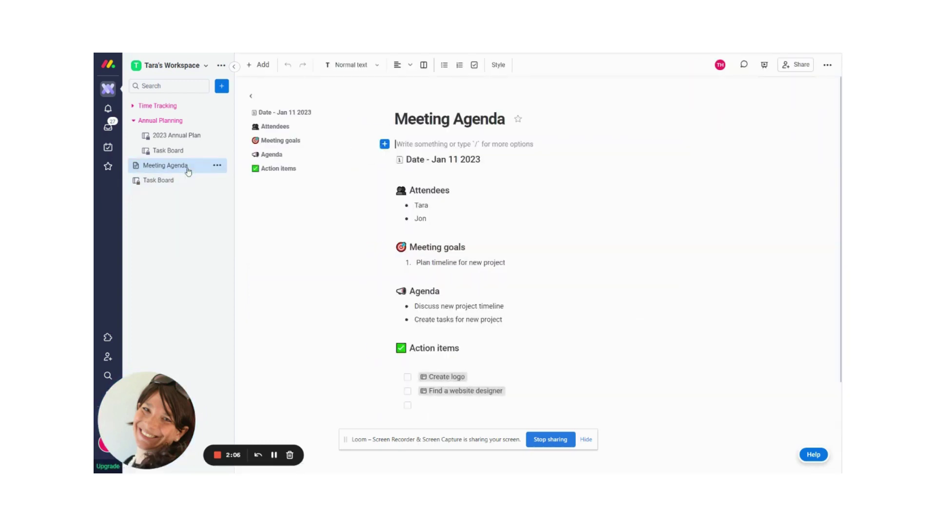